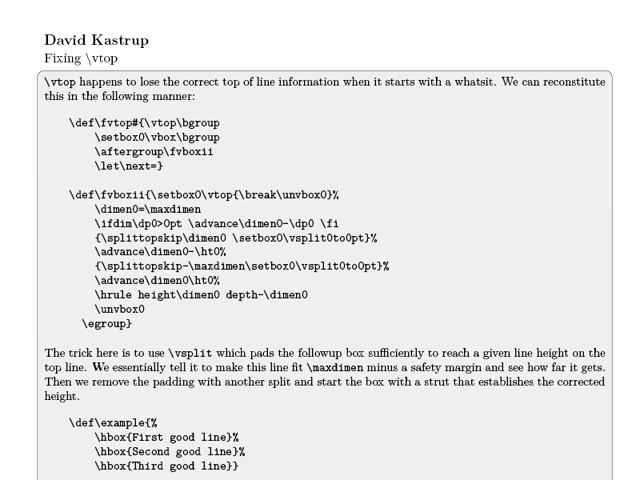
{"action": "scroll", "coordinate": [320, 240], "scroll_direction": "down", "scroll_amount": 3}
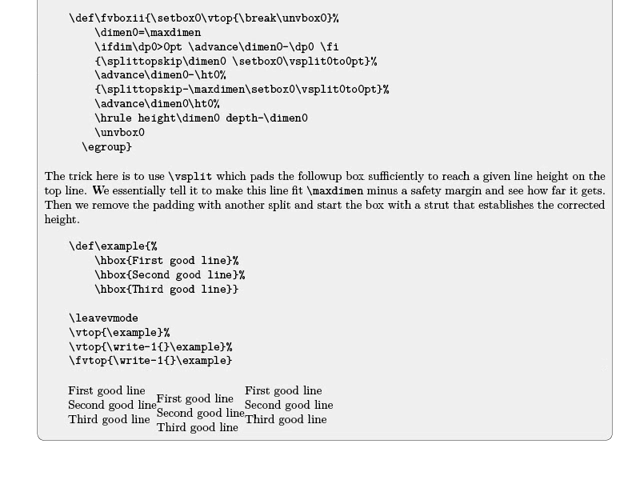
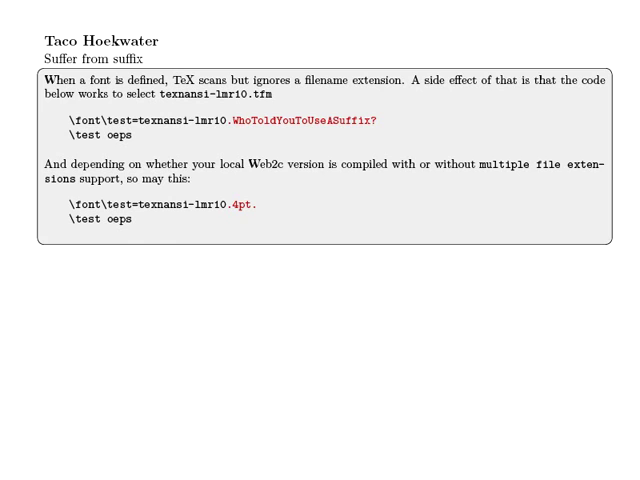
Advance one page to the '\if plaiting' slide on balancing conditionals.
{"action": "key", "text": "Page_Down"}
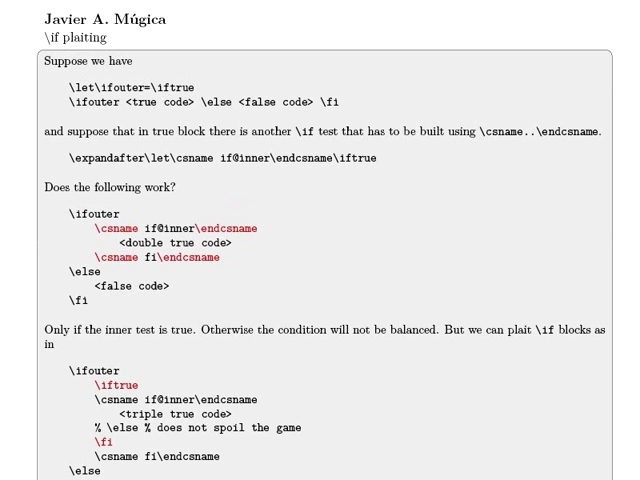
{"action": "scroll", "coordinate": [320, 240], "scroll_direction": "down", "scroll_amount": 1}
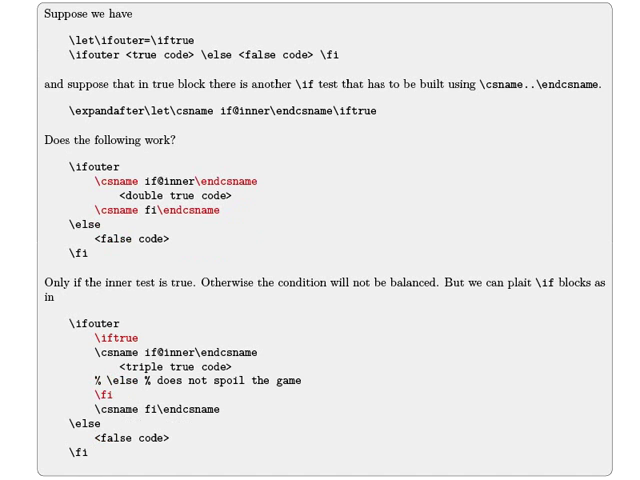